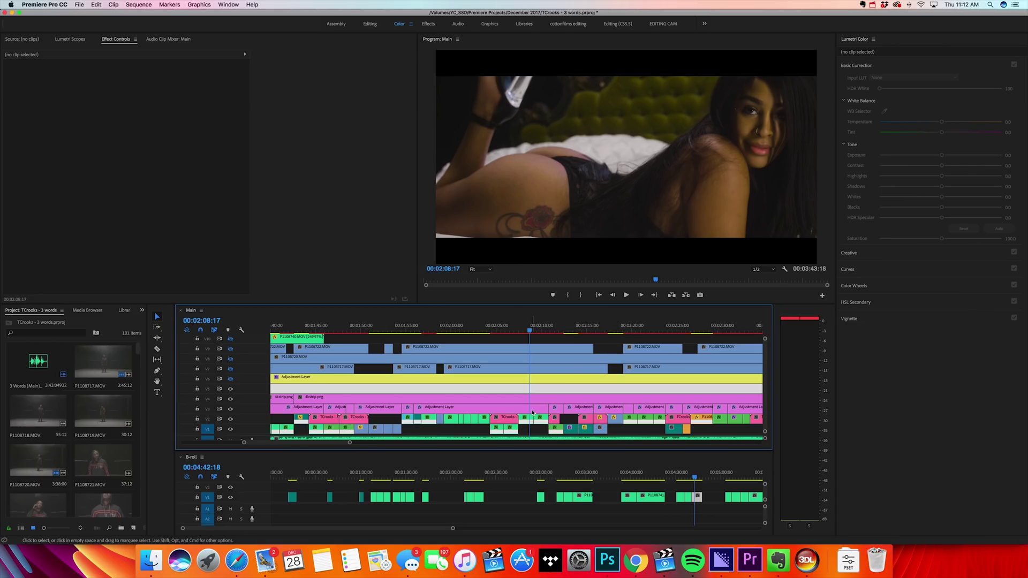
Step: Select the Adjustment Layer clip on V3 and screenshot the bed shot in the Program monitor
left_click(532, 412)
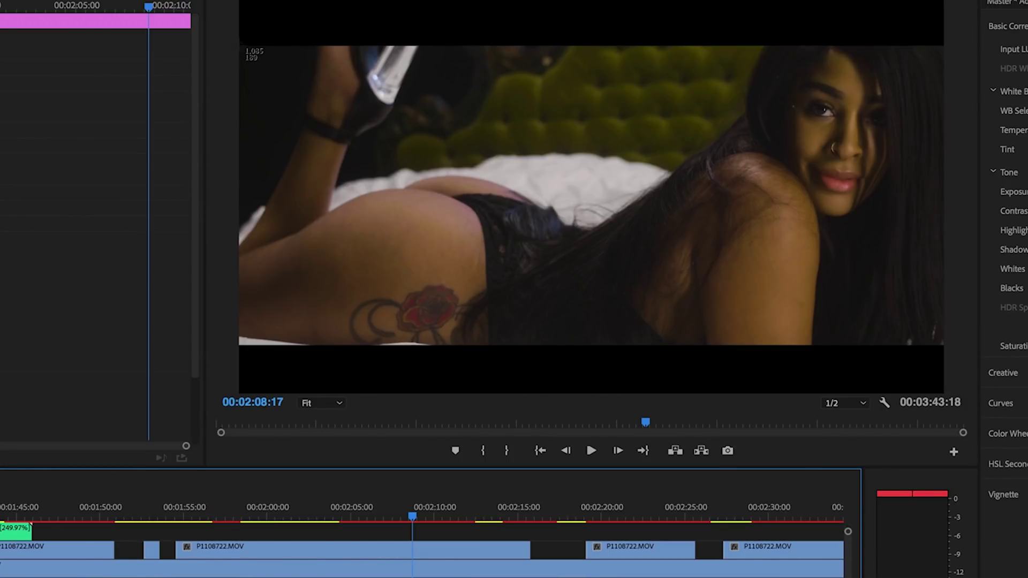
left_click_drag(241, 46, 936, 323)
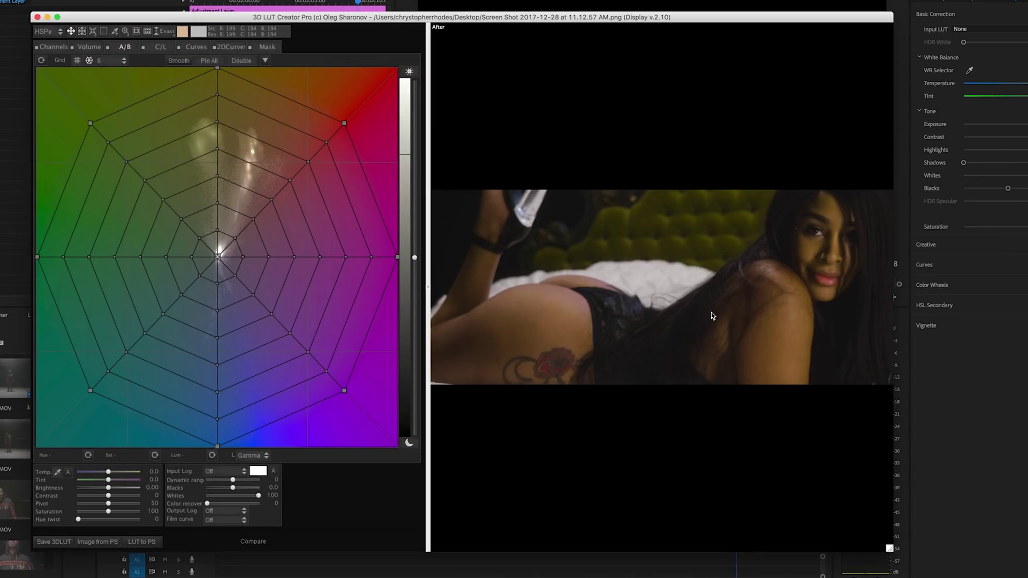
Step: Set the colour grid to 12 spokes and drag the top node right, shifting hue 45.0 to 24.1
left_click(110, 60)
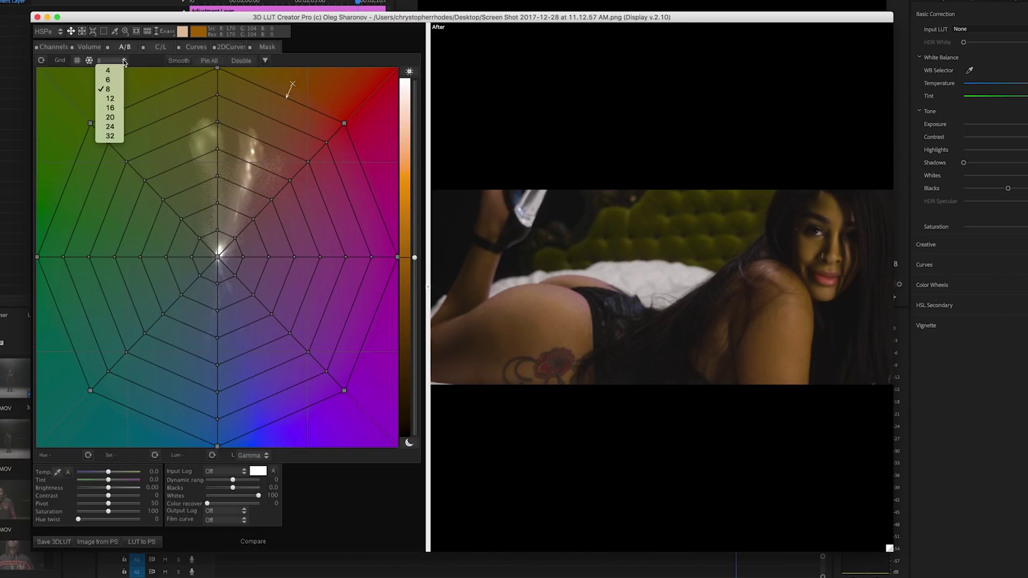
left_click(111, 99)
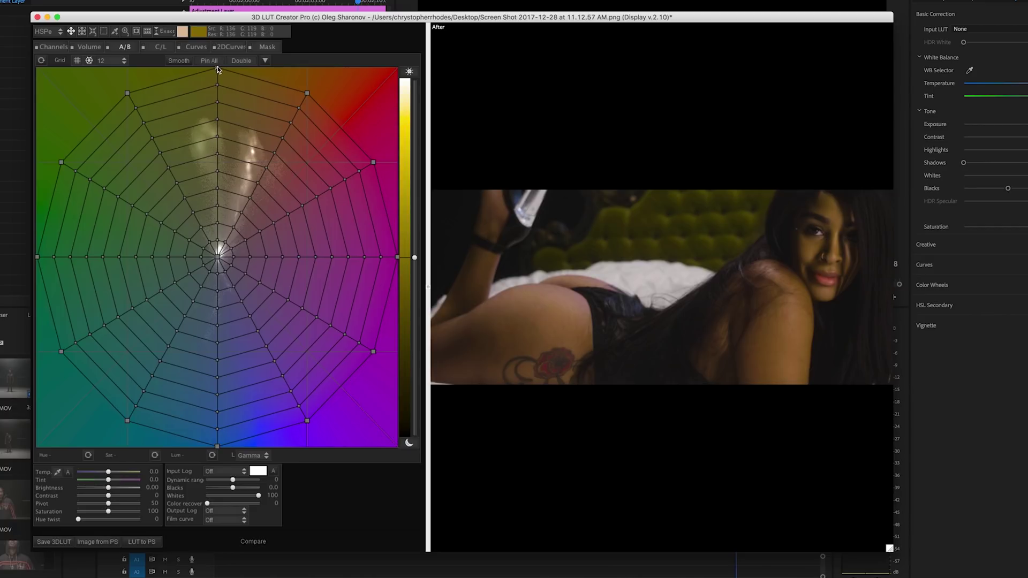
left_click_drag(217, 67, 253, 74)
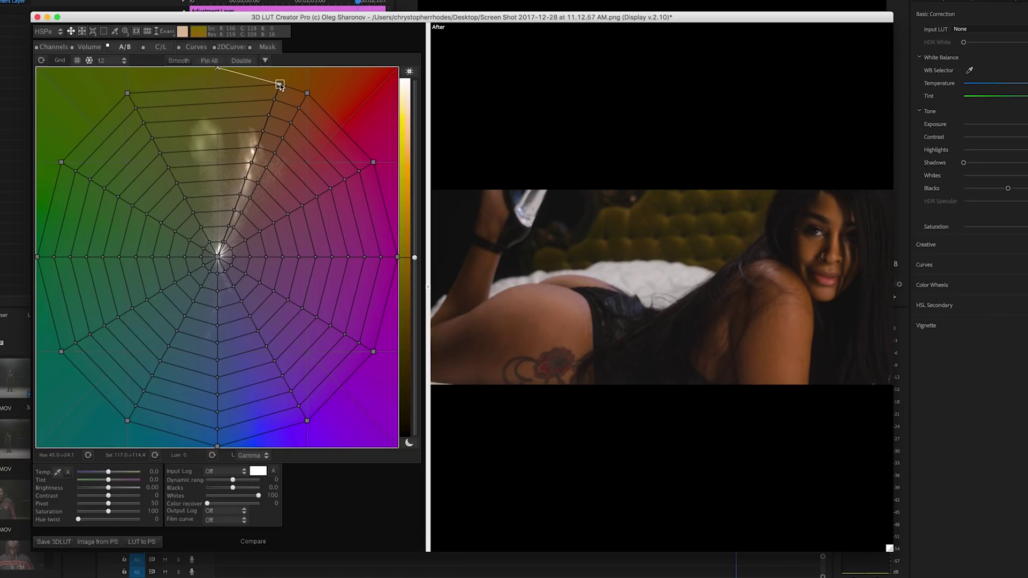
Step: Fine-tune the top hue nodes, then pull the centre to hue 205.4, saturation 38.7
left_click_drag(269, 80, 263, 76)
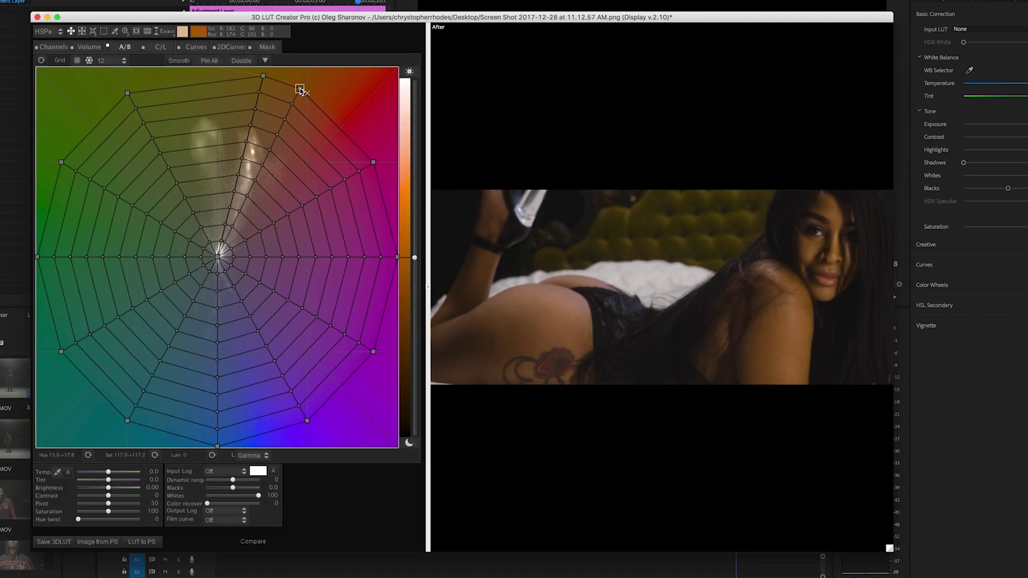
left_click_drag(303, 90, 306, 91)
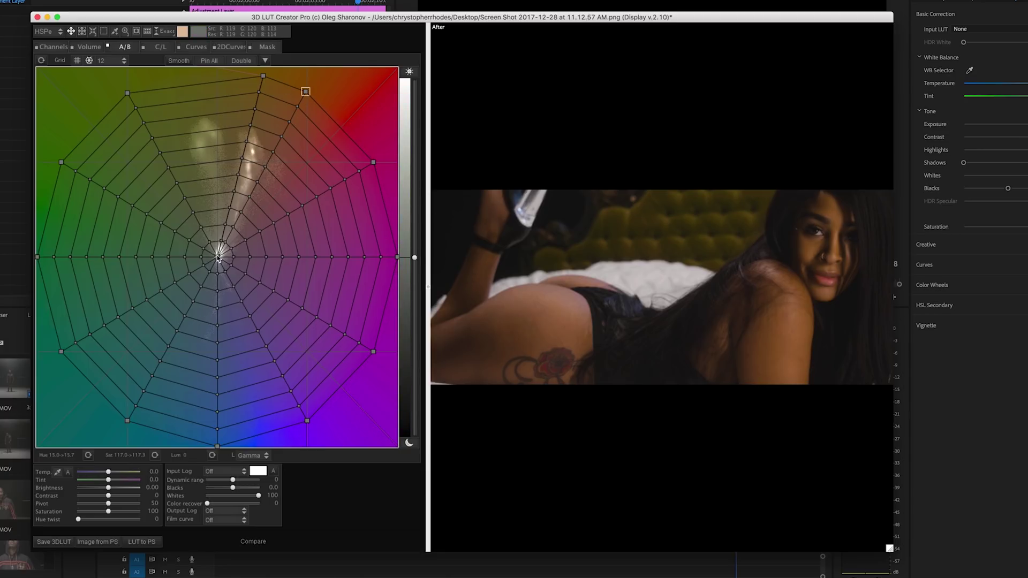
left_click_drag(217, 257, 198, 320)
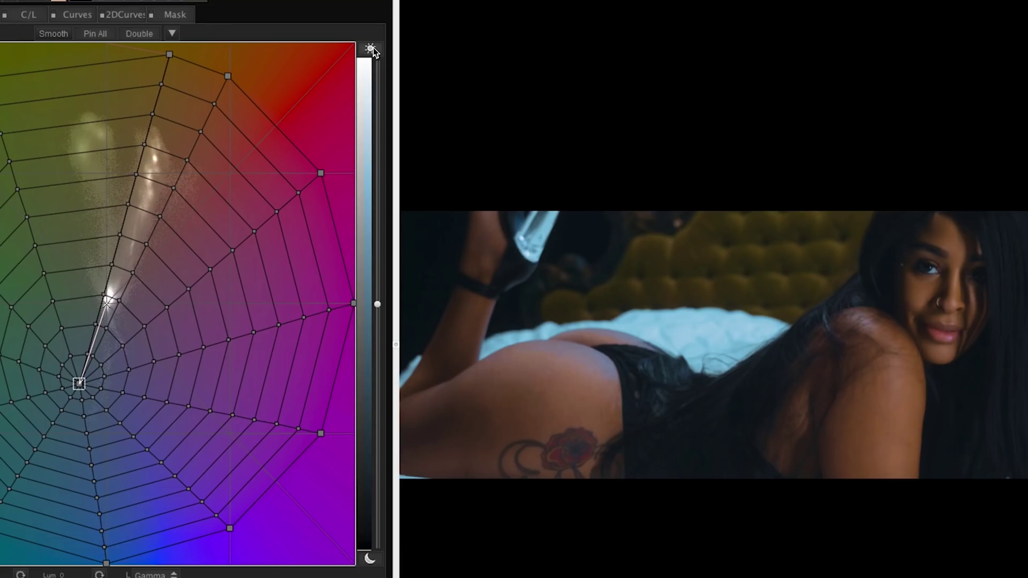
Step: Change the grid preview brightness and push the neutral centre deeper into blue, saturation above 40
left_click(371, 48)
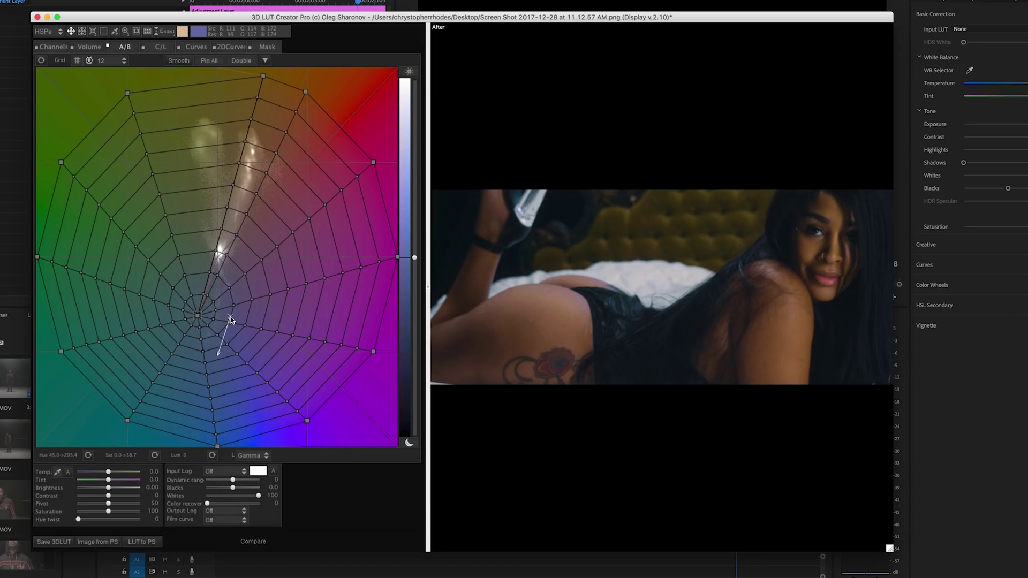
left_click_drag(198, 317, 193, 331)
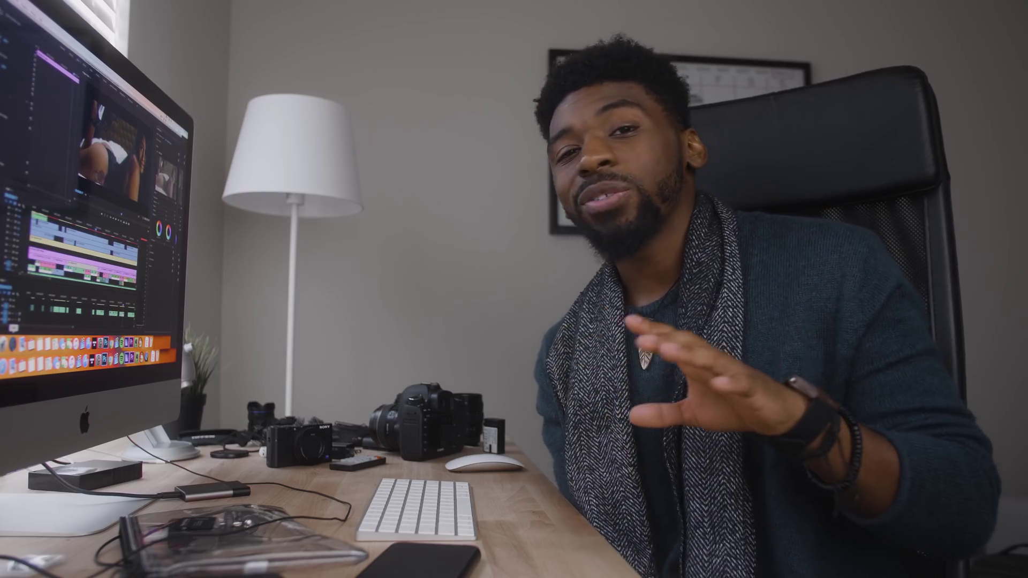
left_click(76, 4)
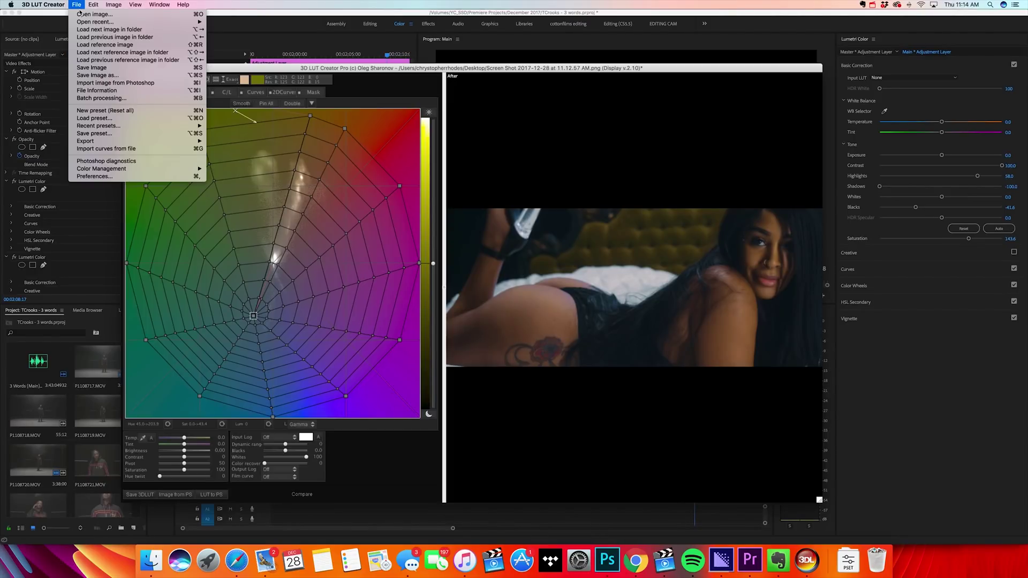
Step: Export the grade as a 3D LUT file and load it via Browse in Lumetri's Creative Look
mouse_move(96, 142)
left_click(243, 143)
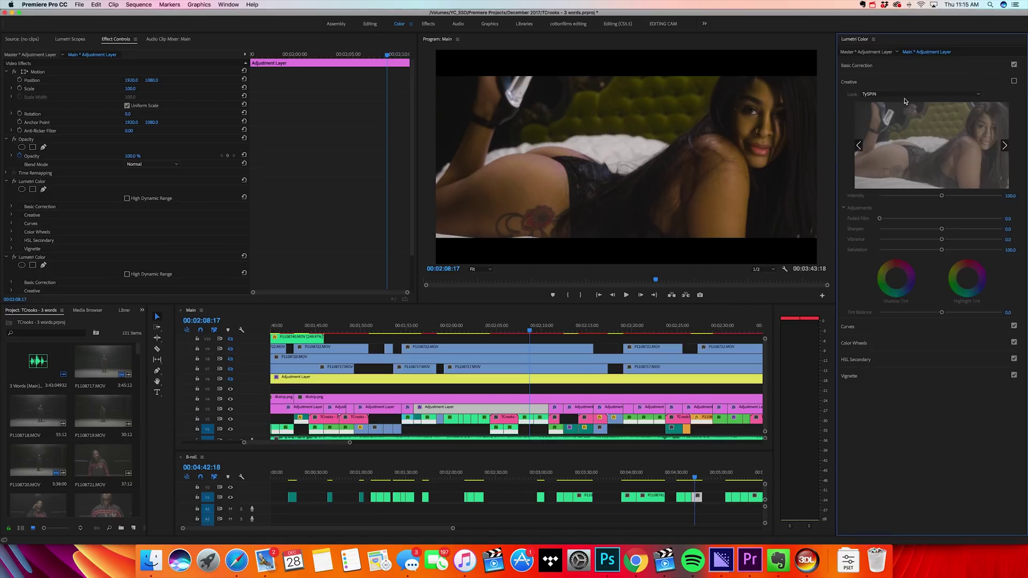
left_click(903, 94)
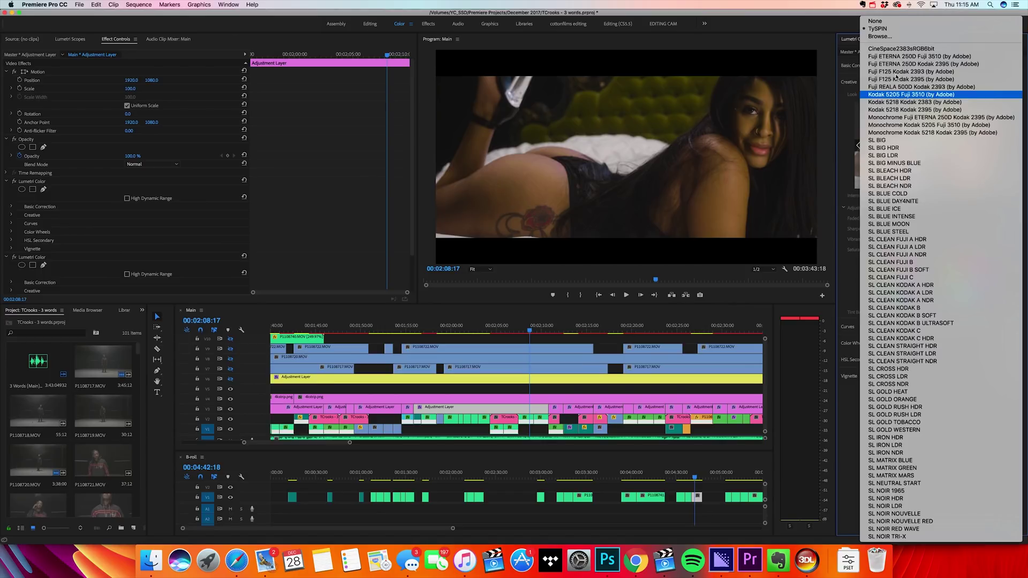
left_click(891, 37)
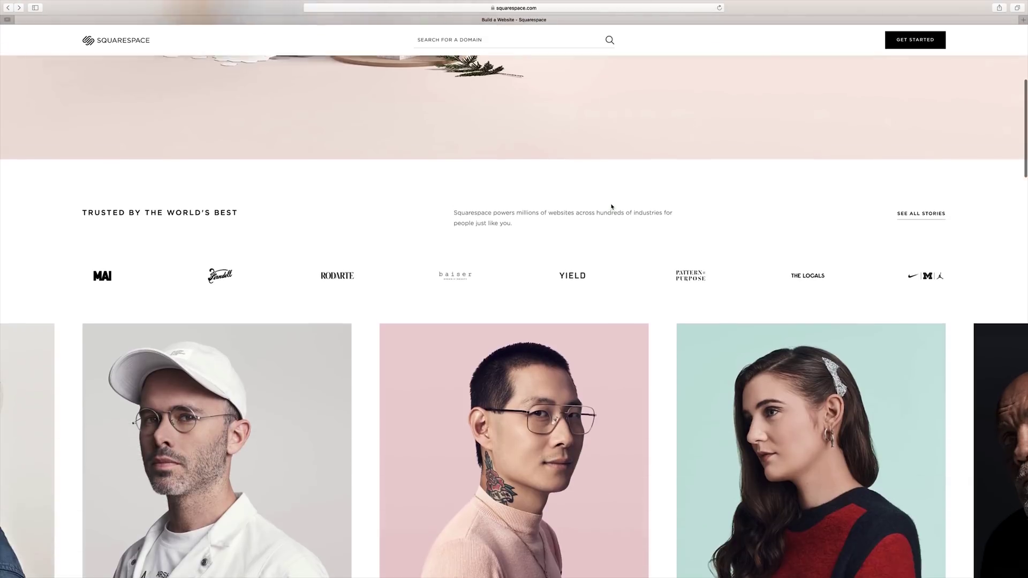
Step: Browse the Squarespace templates page and filter it to Creative Services
scroll(611, 207, "down", 10)
scroll(612, 206, "down", 15)
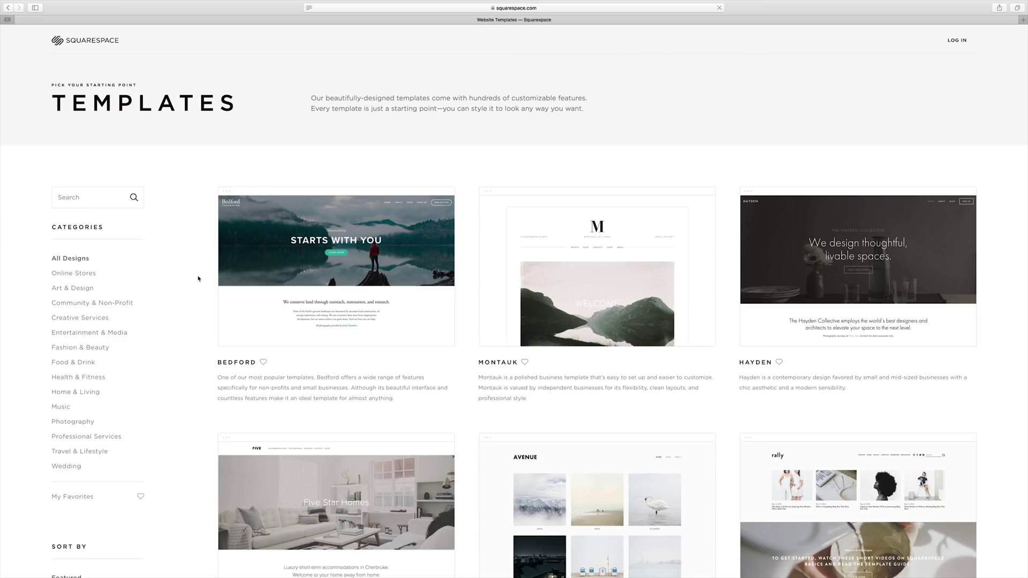
scroll(198, 278, "down", 3)
scroll(198, 277, "down", 5)
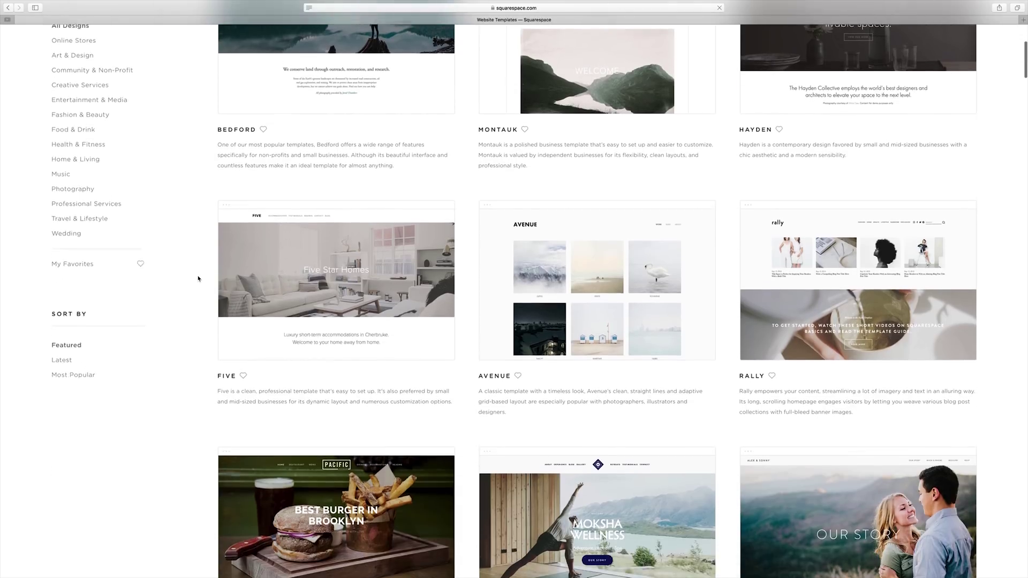
scroll(197, 278, "up", 4)
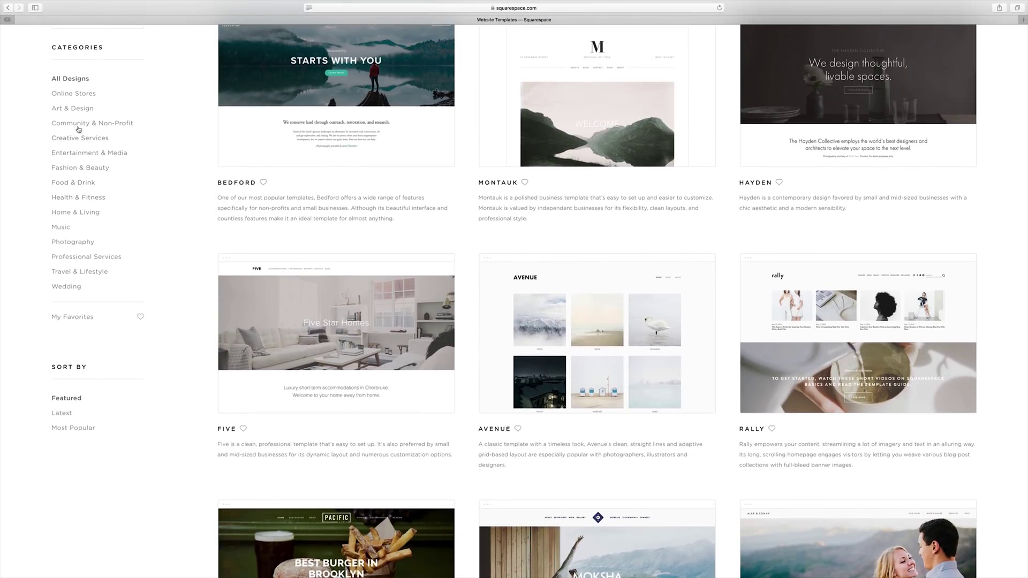
left_click(96, 138)
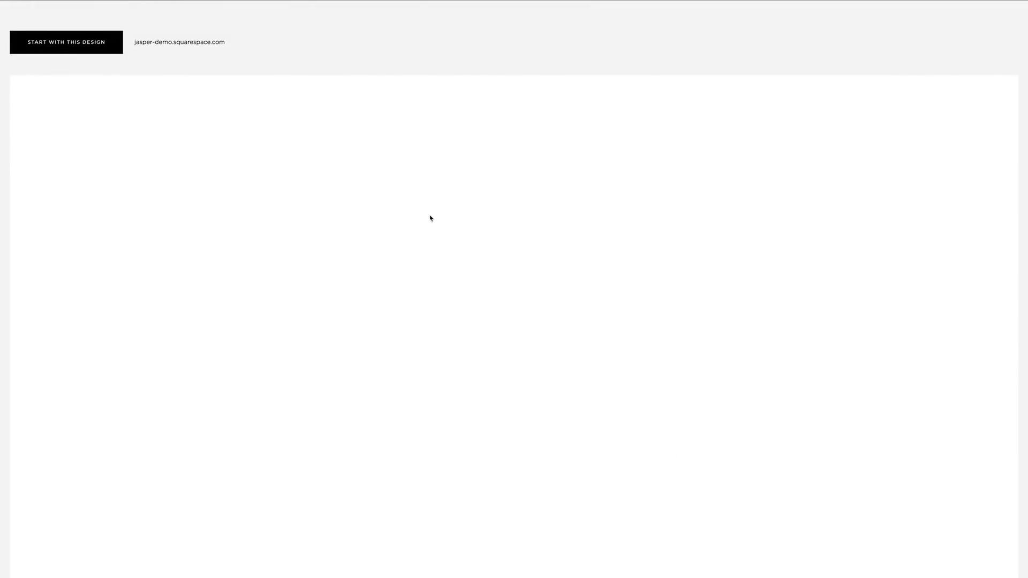
Step: Open the American Portraiture project, then preview the Avenue template's demo site
scroll(432, 266, "down", 3)
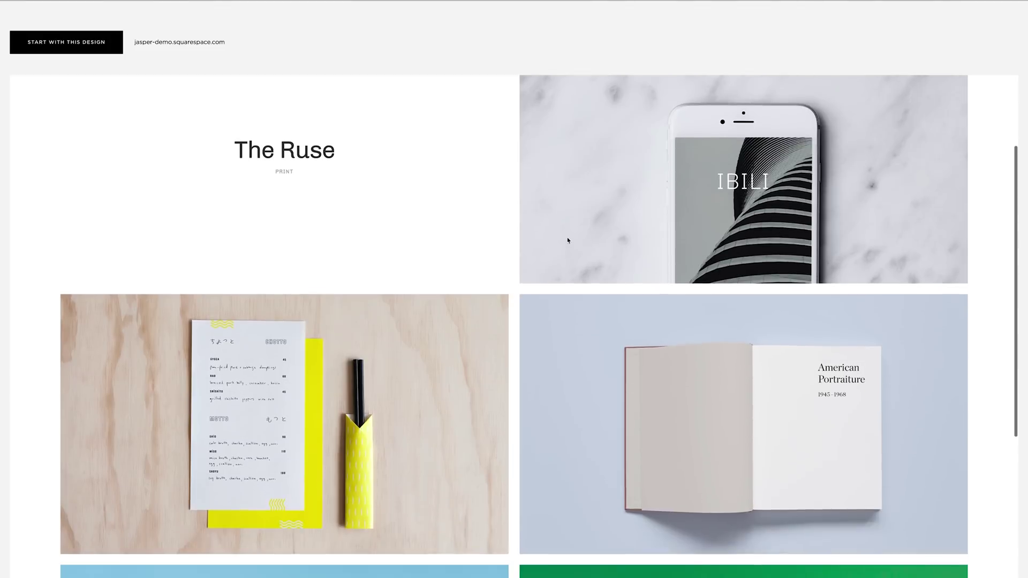
scroll(706, 372, "down", 5)
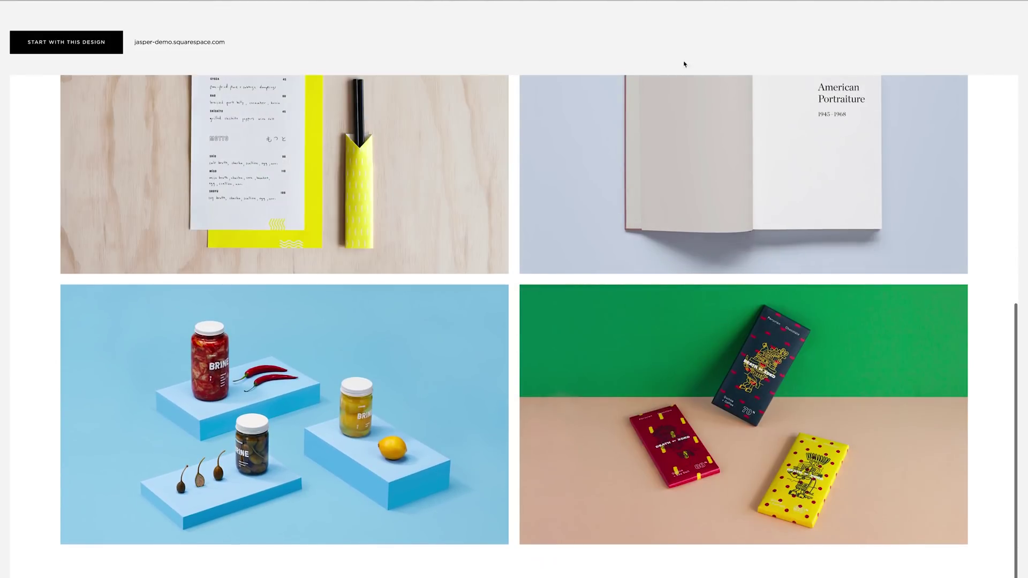
left_click(868, 200)
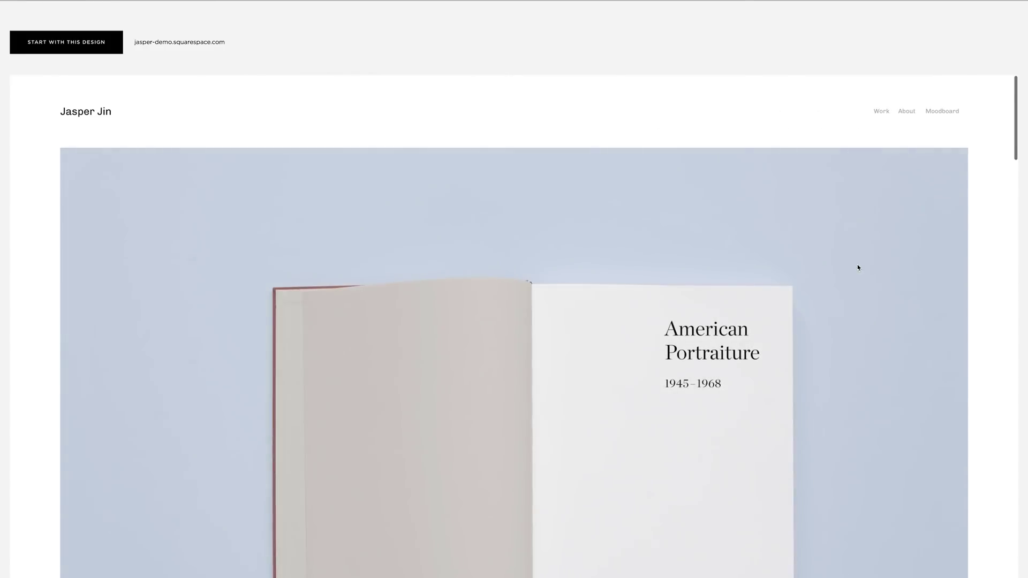
scroll(860, 266, "down", 2)
scroll(859, 266, "down", 7)
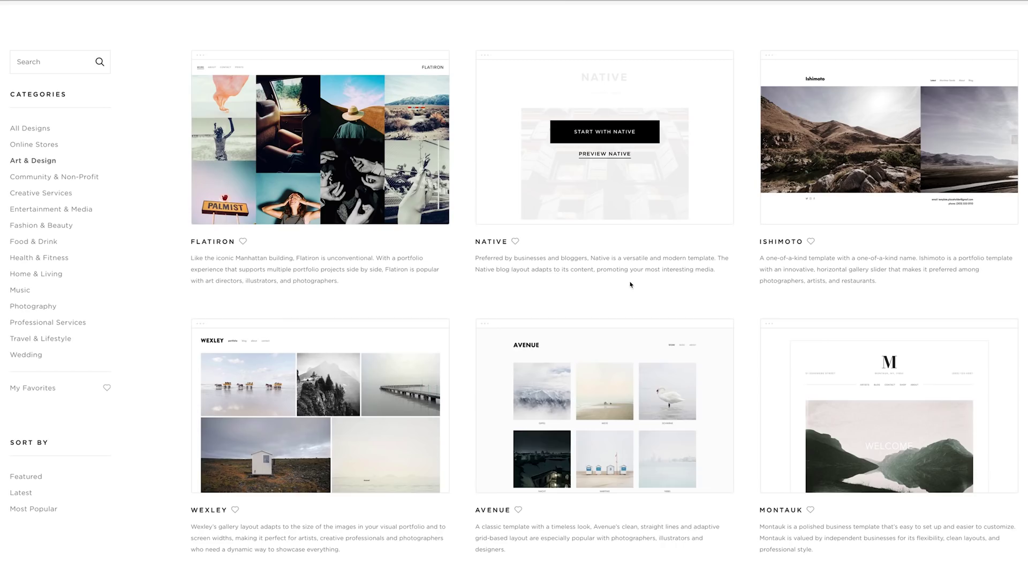
left_click(619, 426)
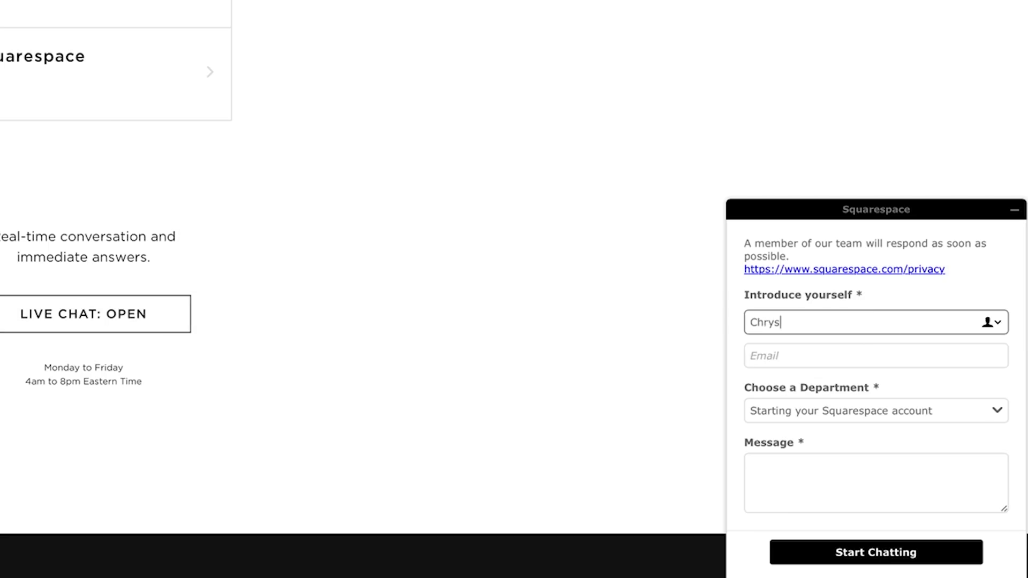
Step: Enter the visitor's name in the live chat form and begin typing the message
type("topher Rhdoes")
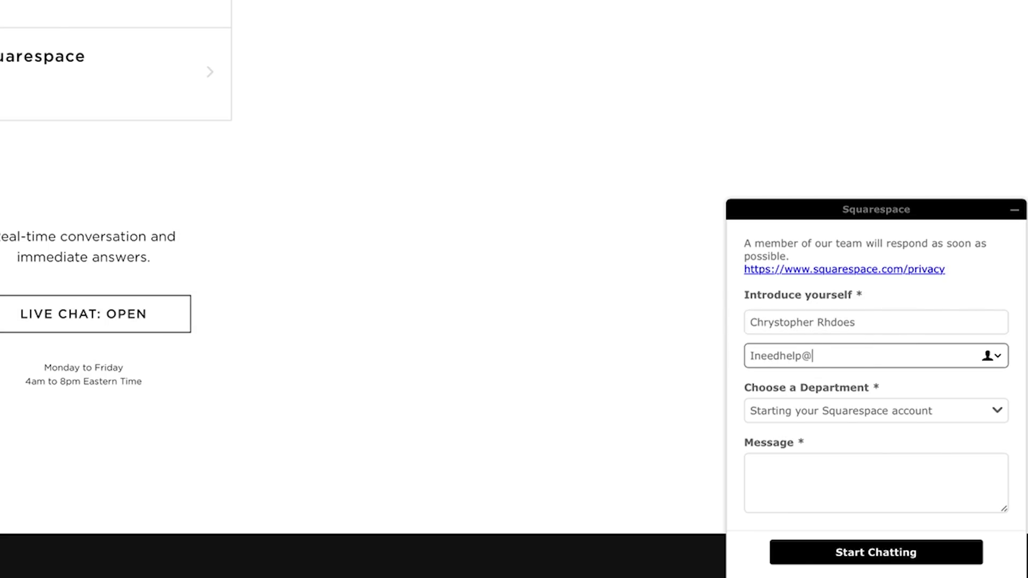
left_click(867, 456)
type("INE")
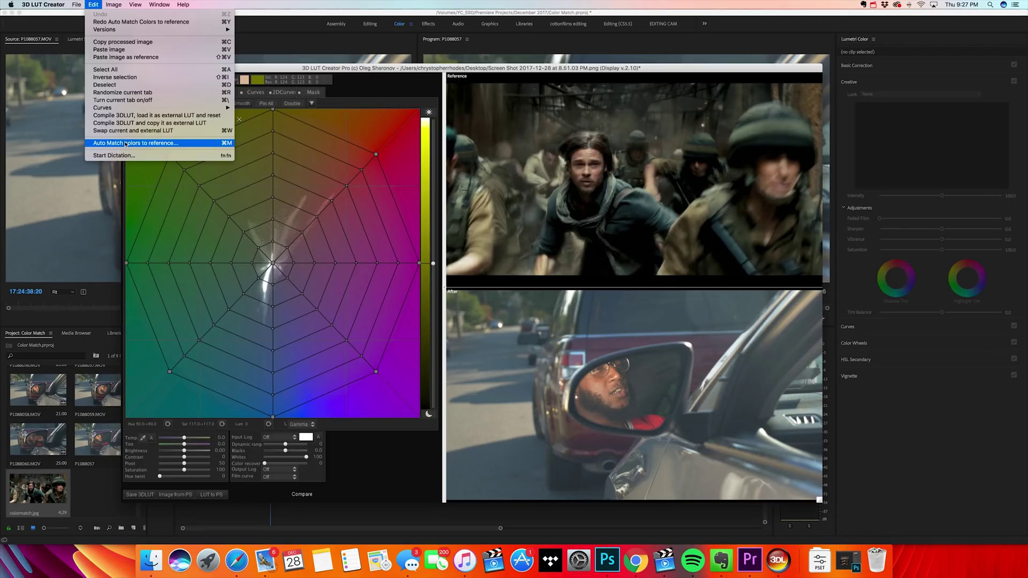
Step: Open Edit > Color Match Dialog to match the car-mirror shot to the movie still
left_click(161, 133)
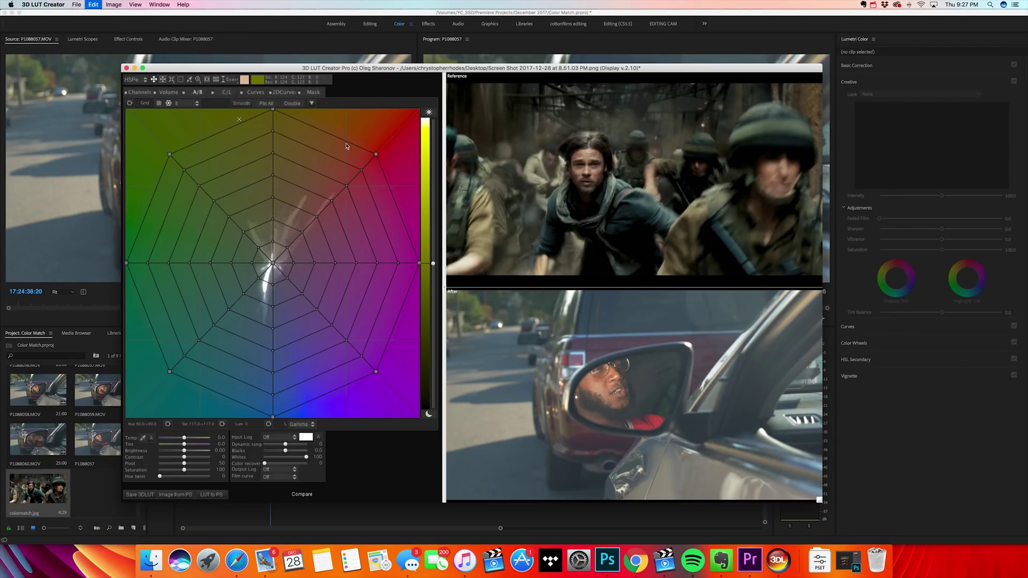
Step: Move the Color Match window left so it sits over the colour grid
left_click_drag(529, 190, 275, 172)
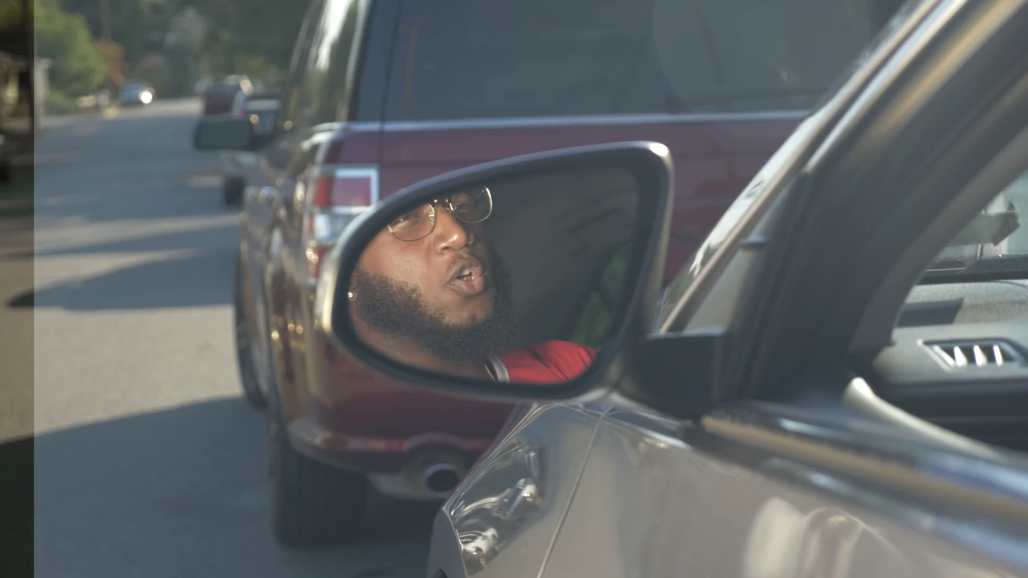